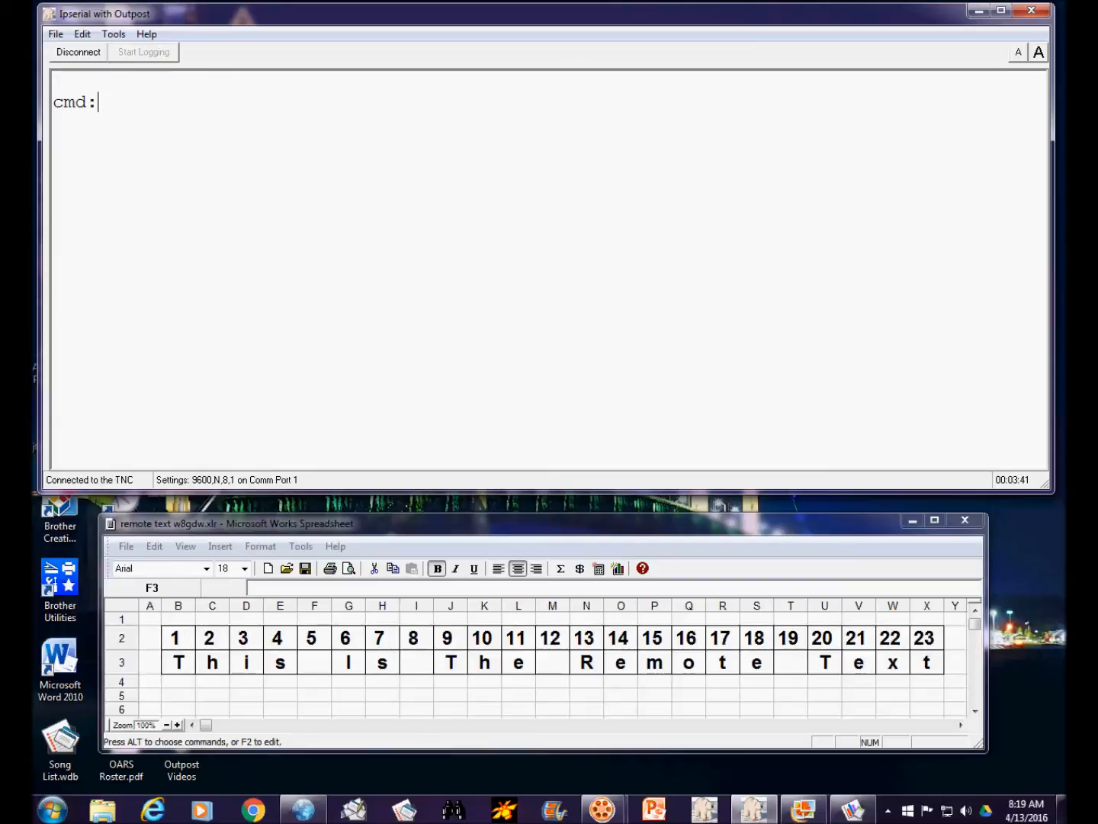
Look up the TNC's help descriptions for the myr and rt commands
{"action": "type", "text": "?myr"}
{"action": "key", "text": "Return"}
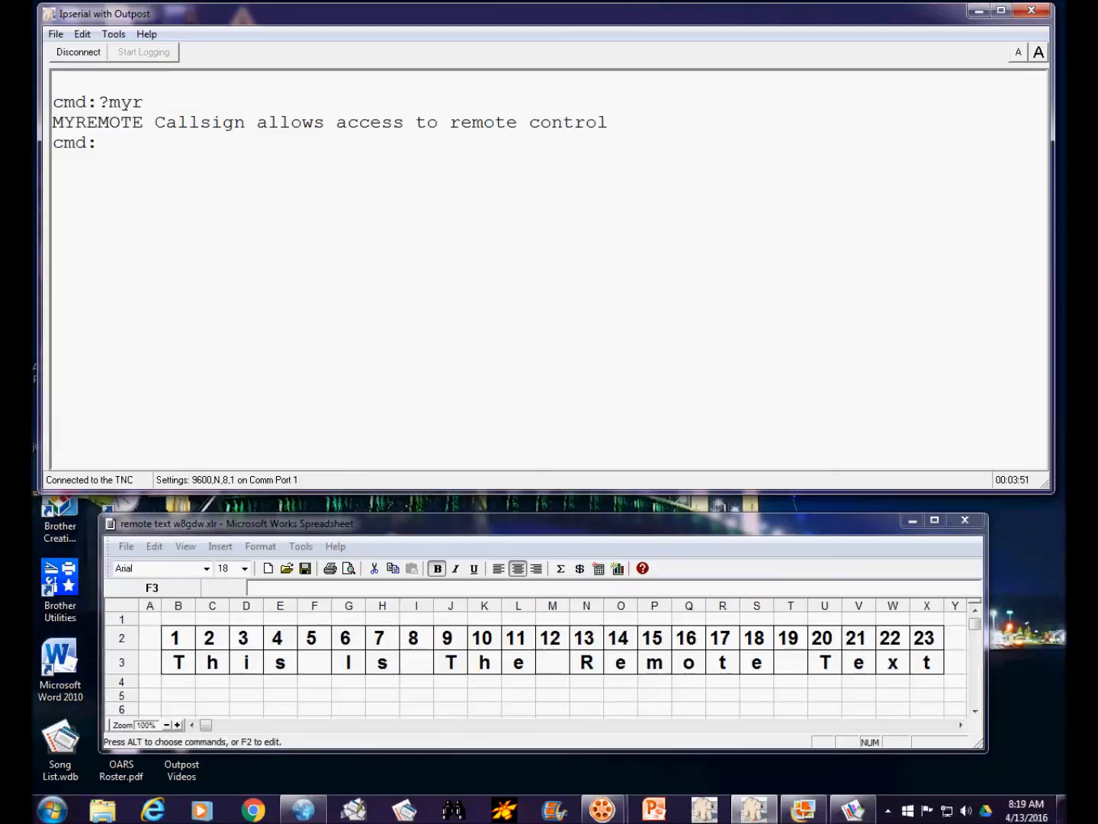
{"action": "type", "text": "?rt"}
{"action": "key", "text": "Return"}
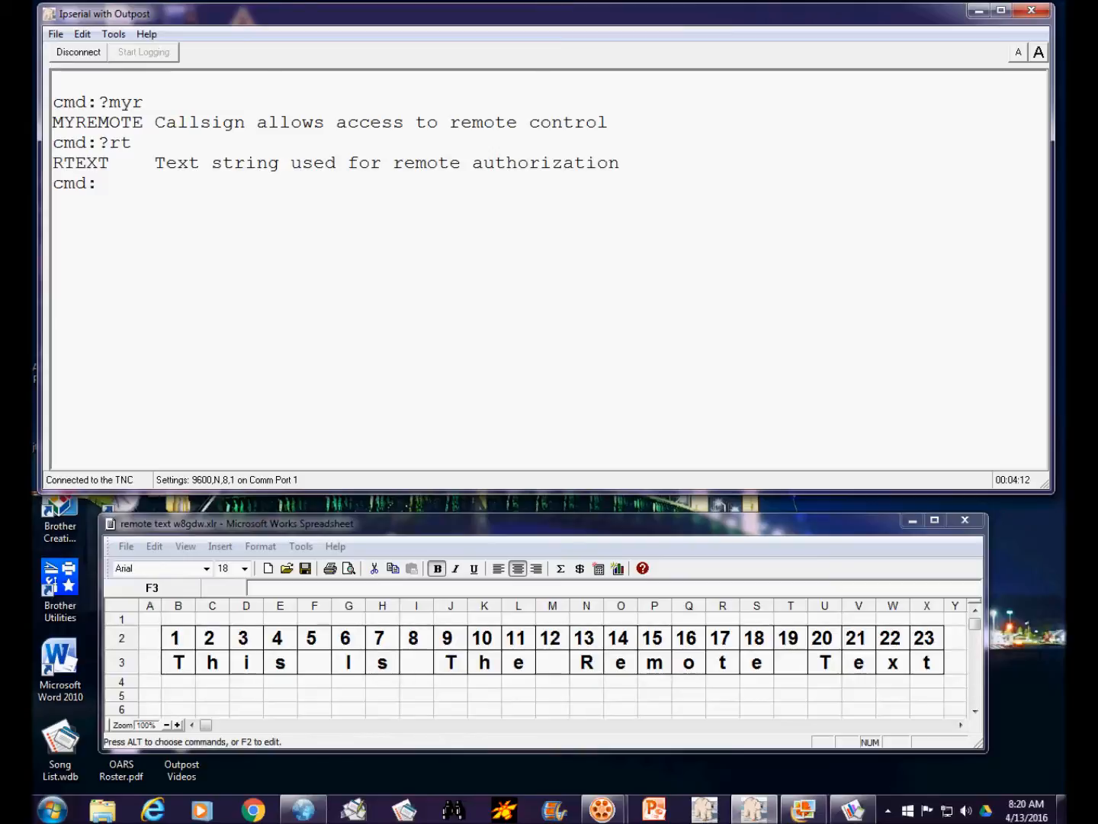
{"action": "type", "text": "w8gdw-2"}
{"action": "key", "text": "Return"}
{"action": "type", "text": "cv"}
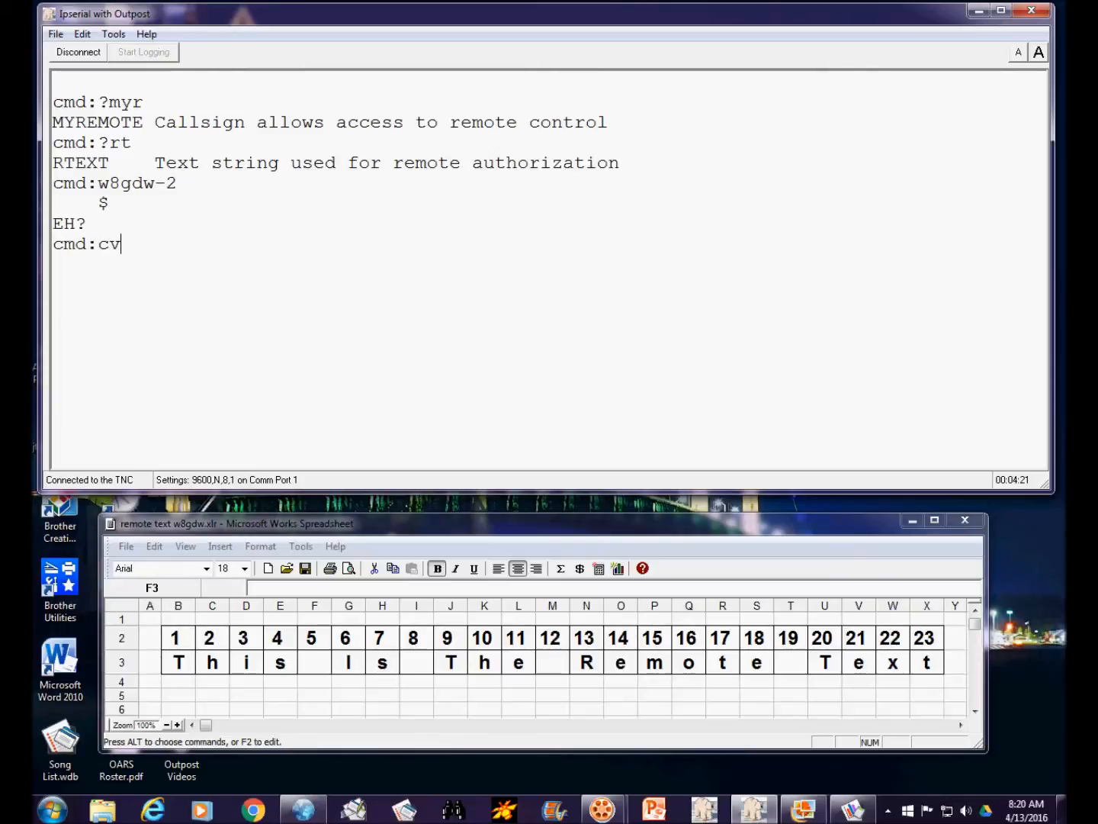
{"action": "key", "text": "BackSpace"}
{"action": "key", "text": "BackSpace"}
Connect to the remote-control station W8GDW-2
{"action": "type", "text": "c w8gdw-2"}
{"action": "key", "text": "Return"}
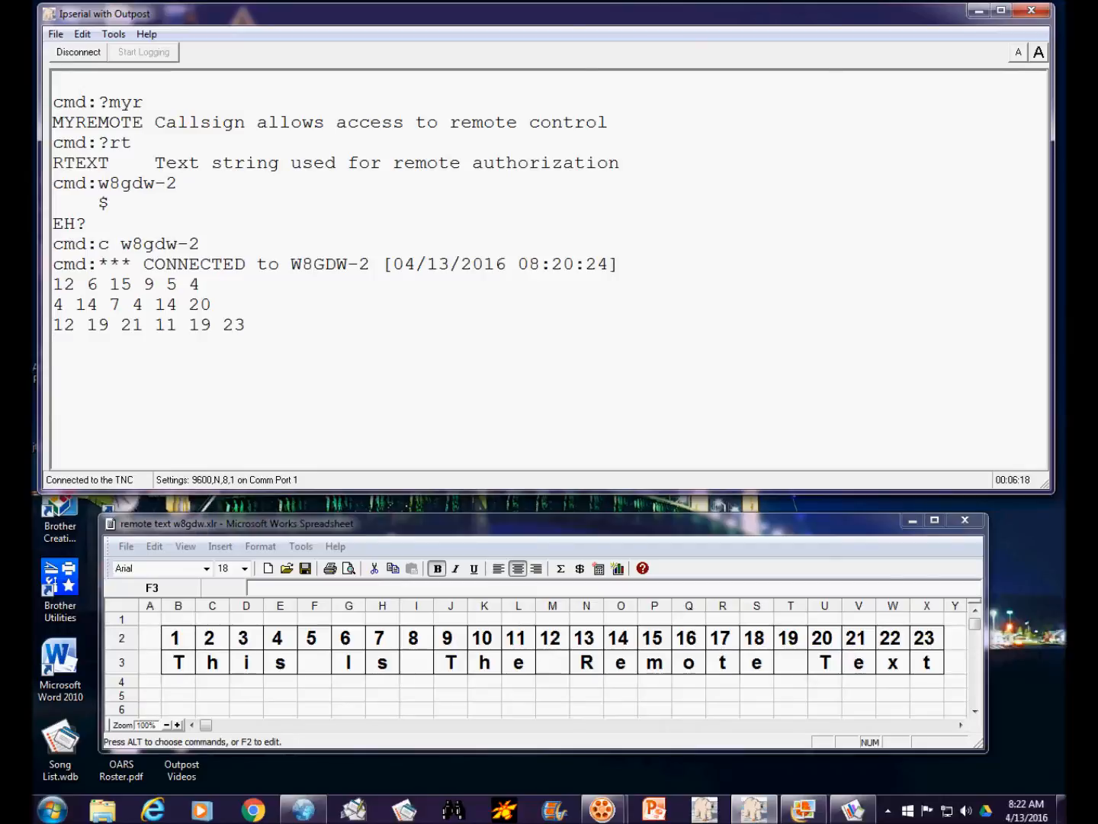
Try to answer the remote log-in challenge with the authorization code for the second number line, looked up in the remote text table
{"action": "type", "text": "t"}
{"action": "key", "text": "Return"}
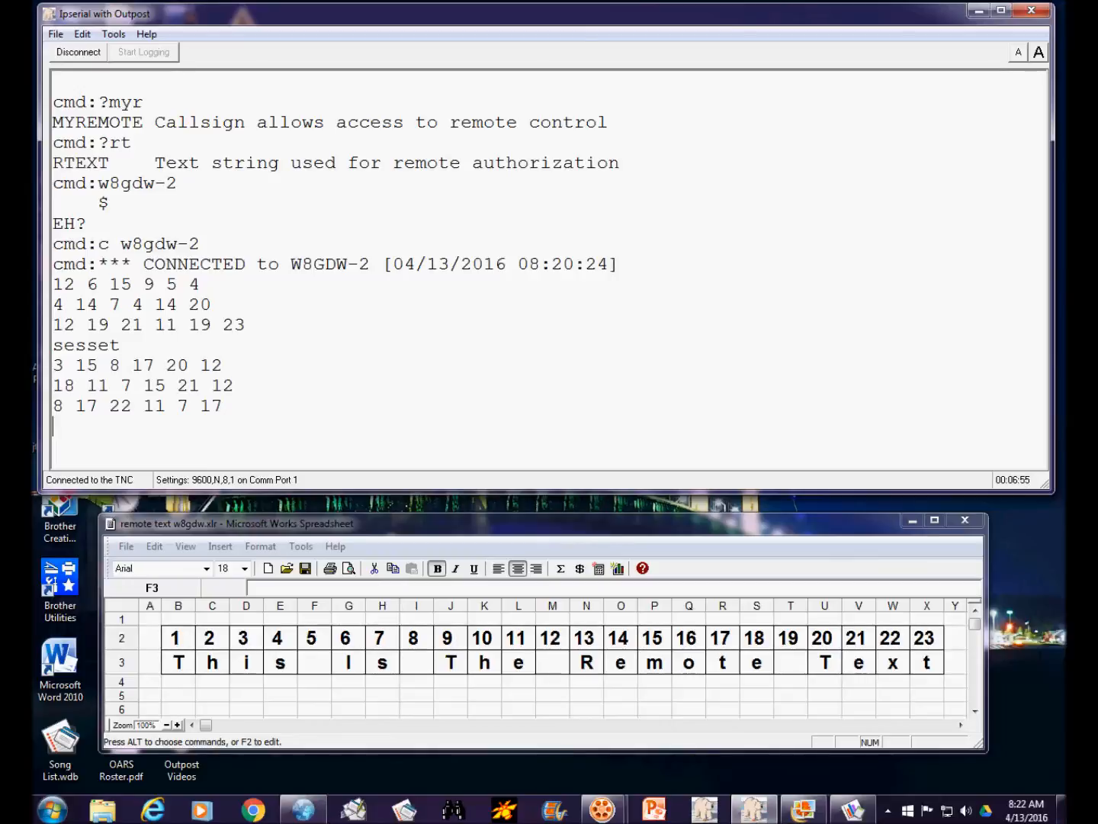
Answer the new log-in challenge with the authorization code for its first number line, using the remote text table
{"action": "key", "text": "Return"}
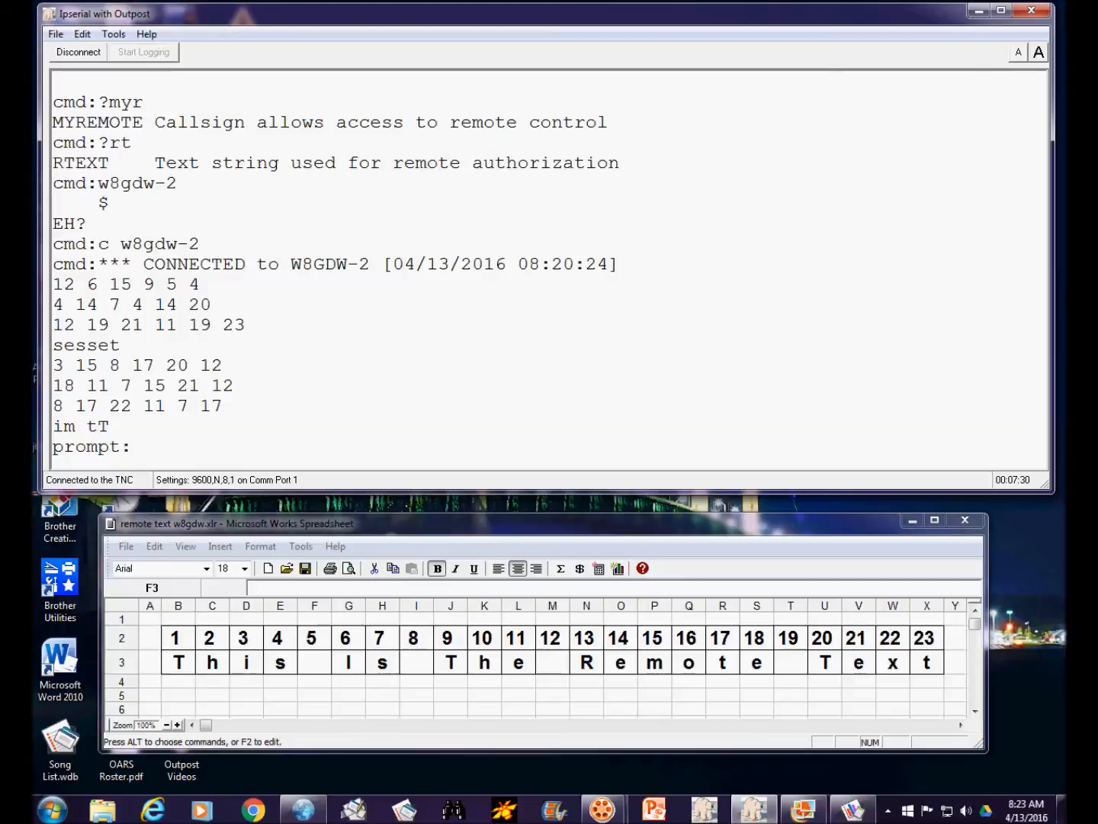
Query the remote TNC's MYCALL setting and list its identification parameters with disp i
{"action": "type", "text": "my"}
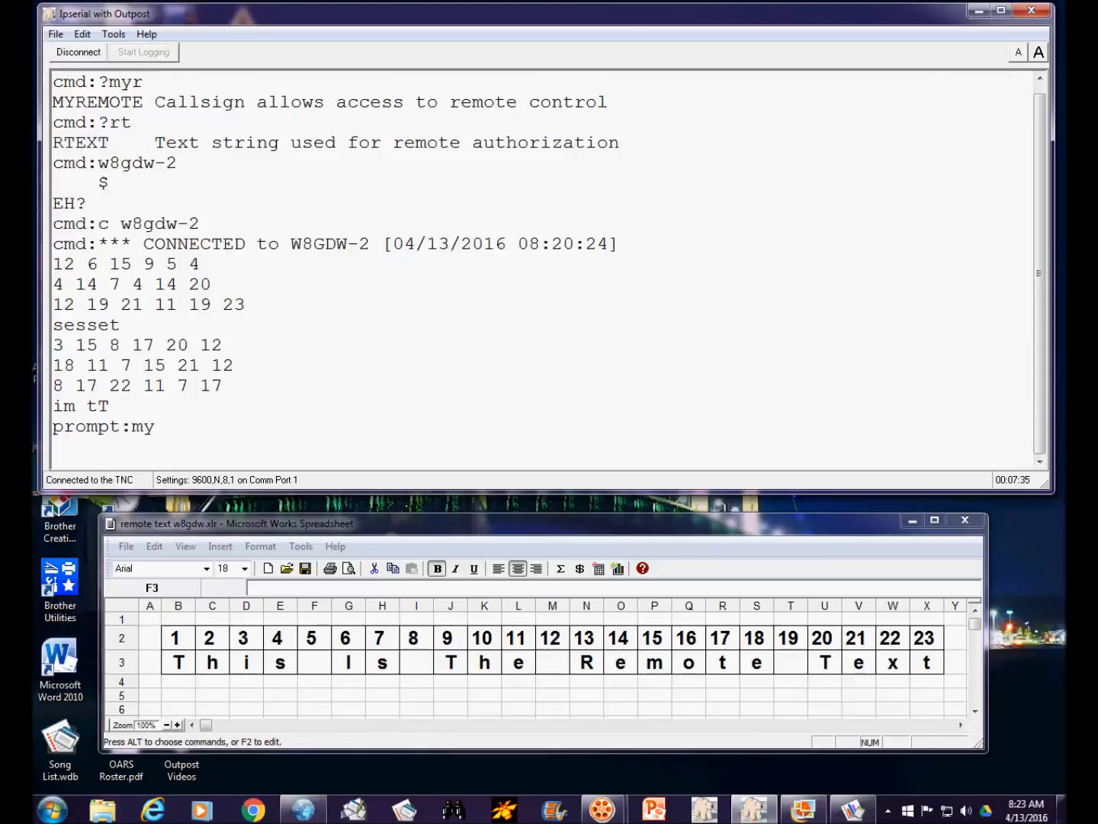
{"action": "key", "text": "Return"}
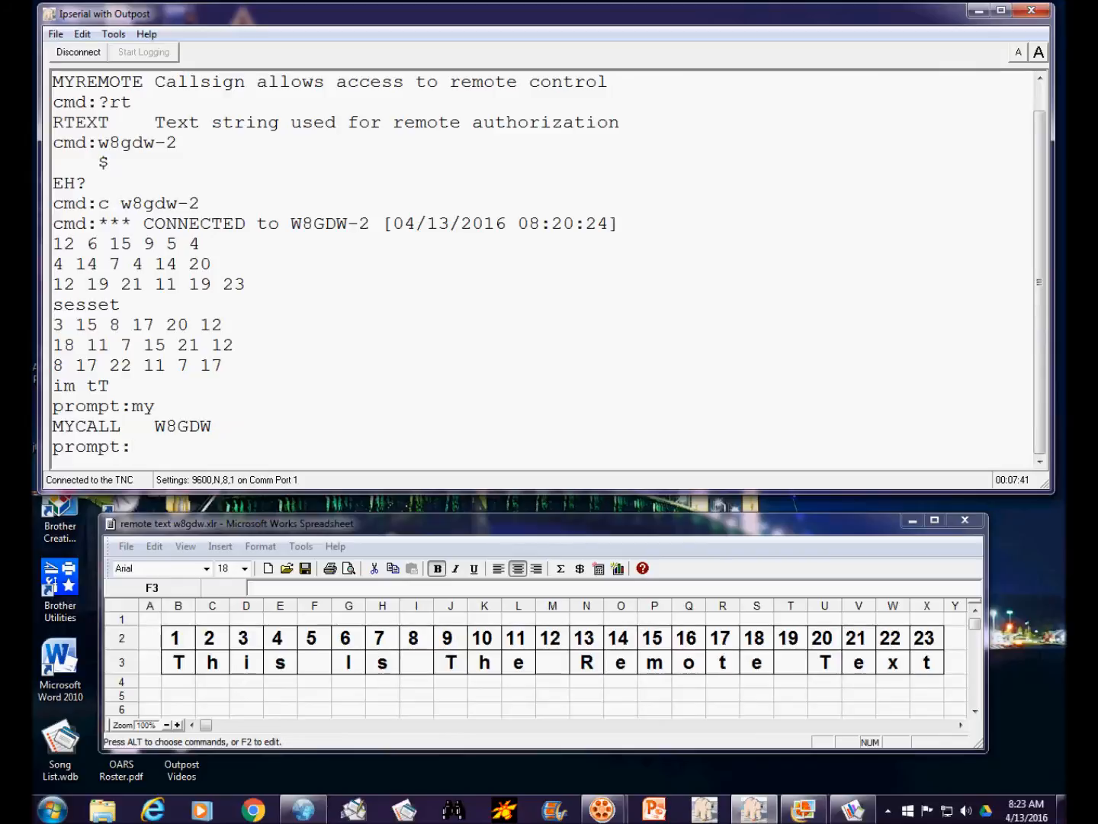
{"action": "type", "text": "disp i"}
{"action": "key", "text": "Return"}
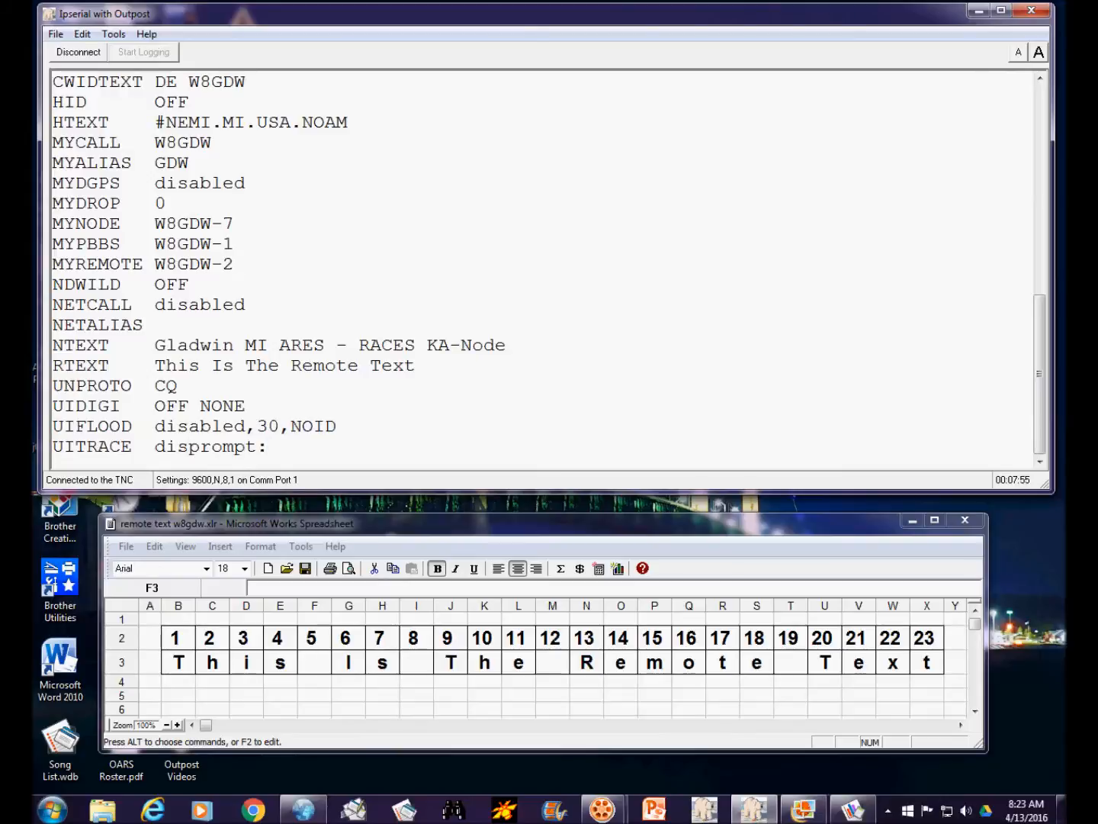
Display the remote TNC's full parameter list with disp
{"action": "type", "text": "dis"}
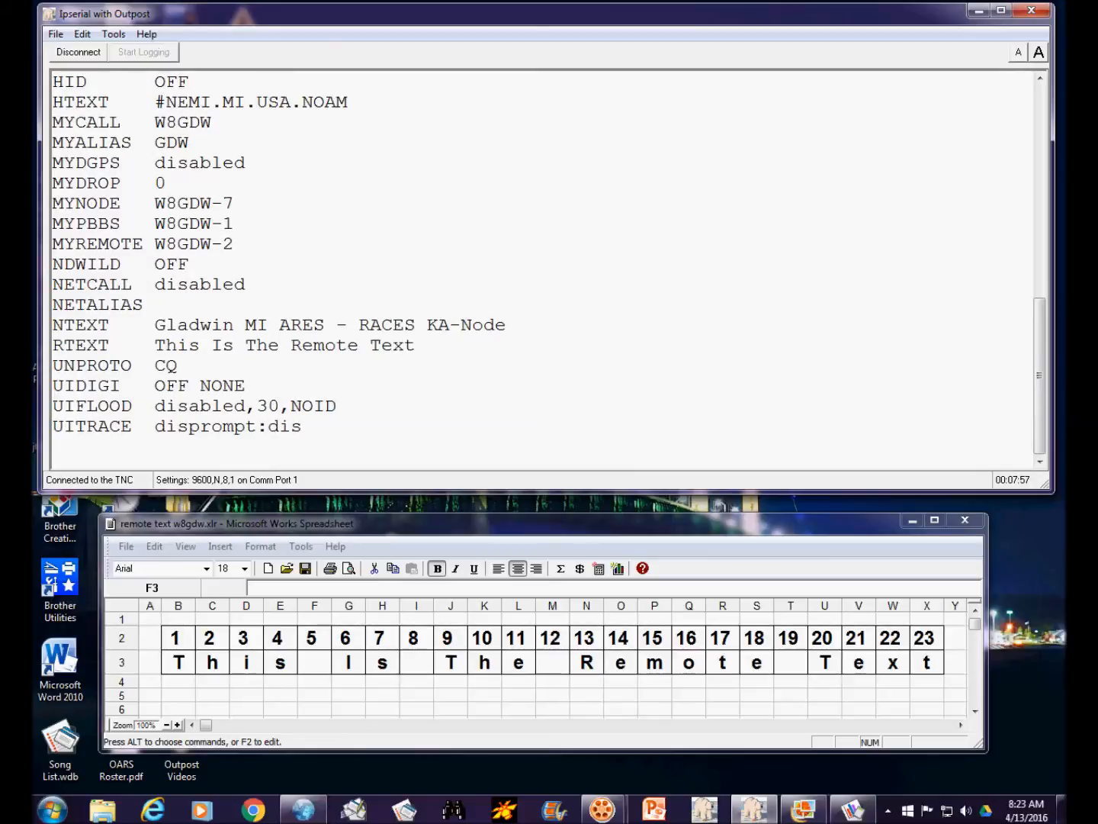
{"action": "key", "text": "Return"}
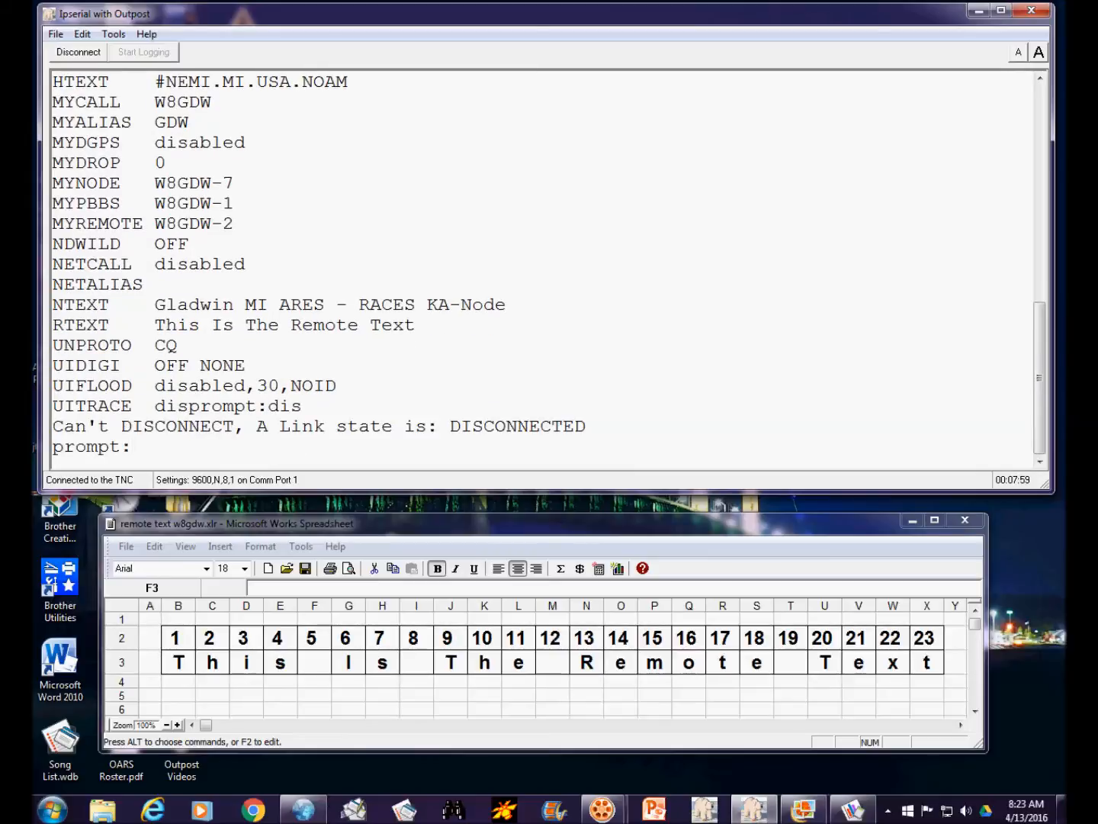
{"action": "type", "text": "disp"}
{"action": "key", "text": "Return"}
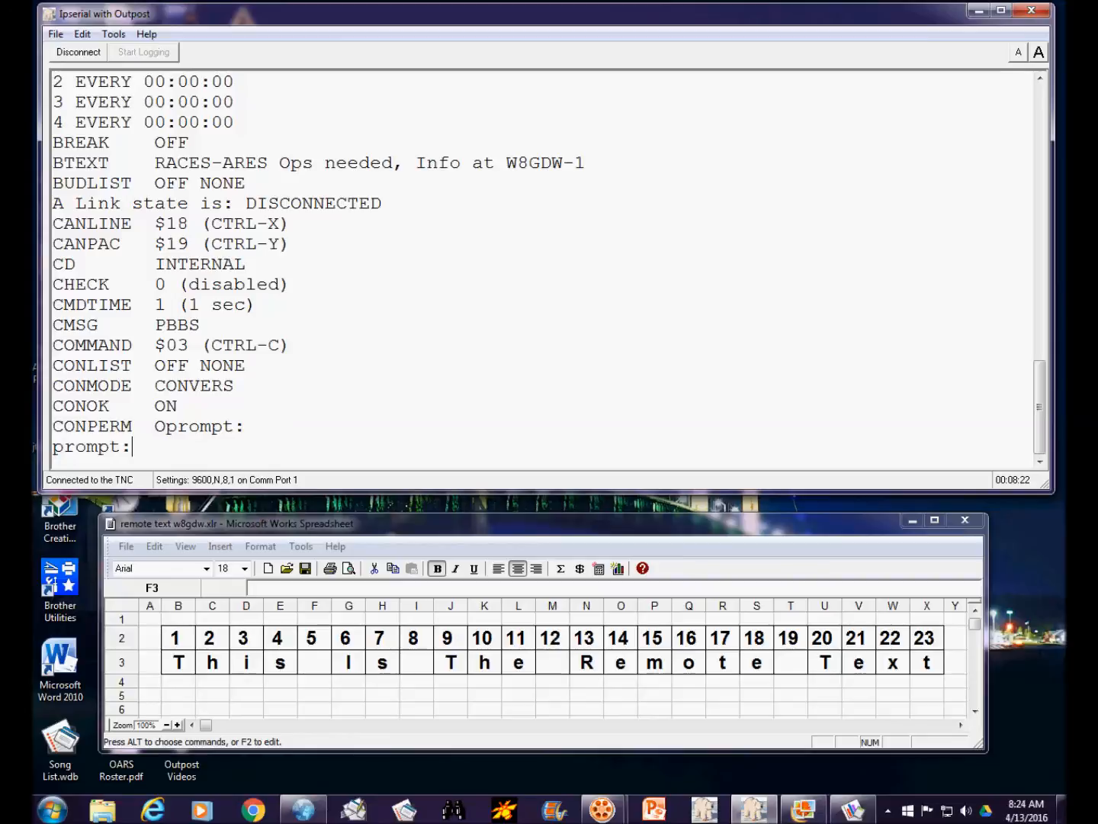
Query the remote TNC's NUMNODES and BEACON settings
{"action": "type", "text": "numn"}
{"action": "key", "text": "Return"}
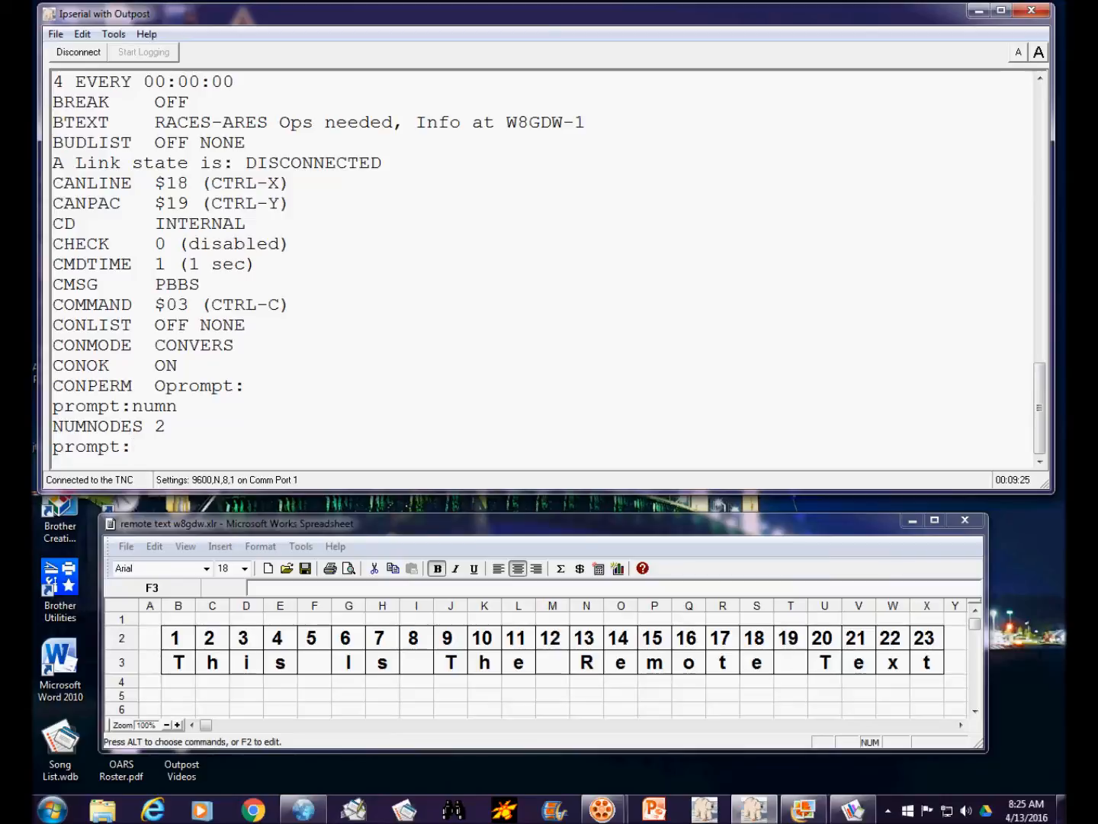
{"action": "type", "text": "b"}
{"action": "key", "text": "Return"}
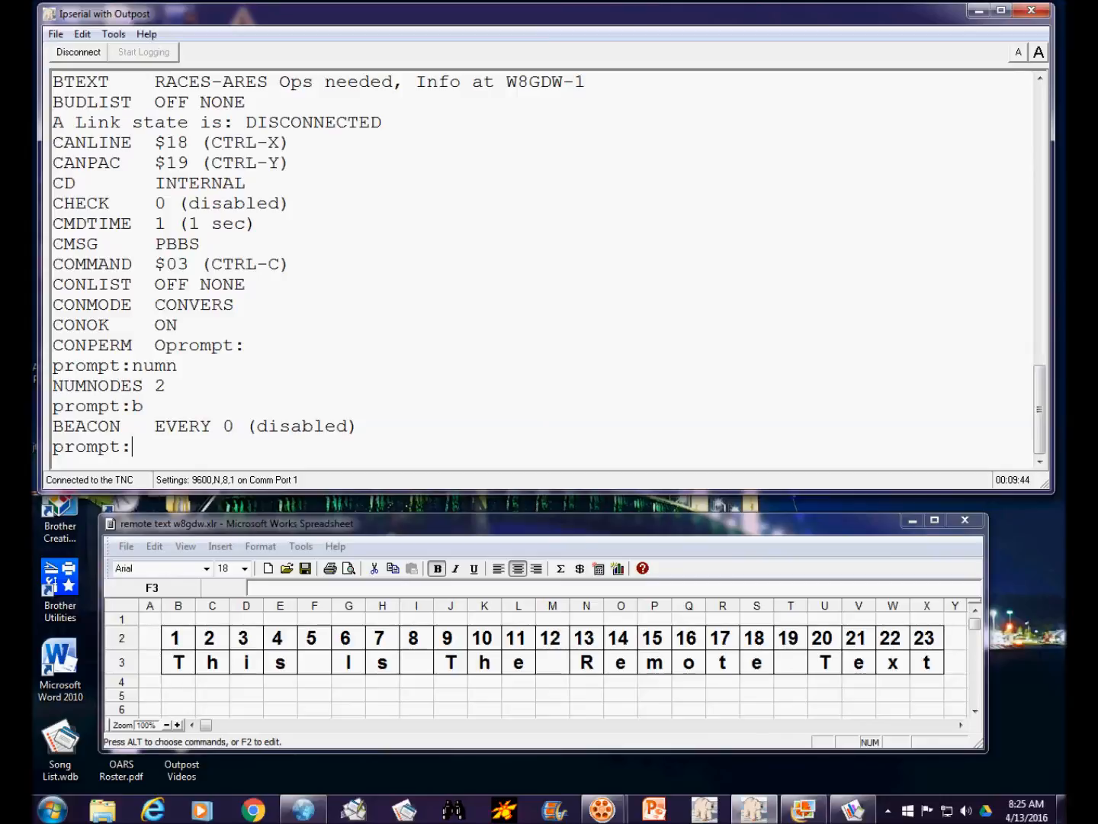
Return to the local command prompt and disconnect from W8GDW-2
{"action": "type", "text": "cmd:"}
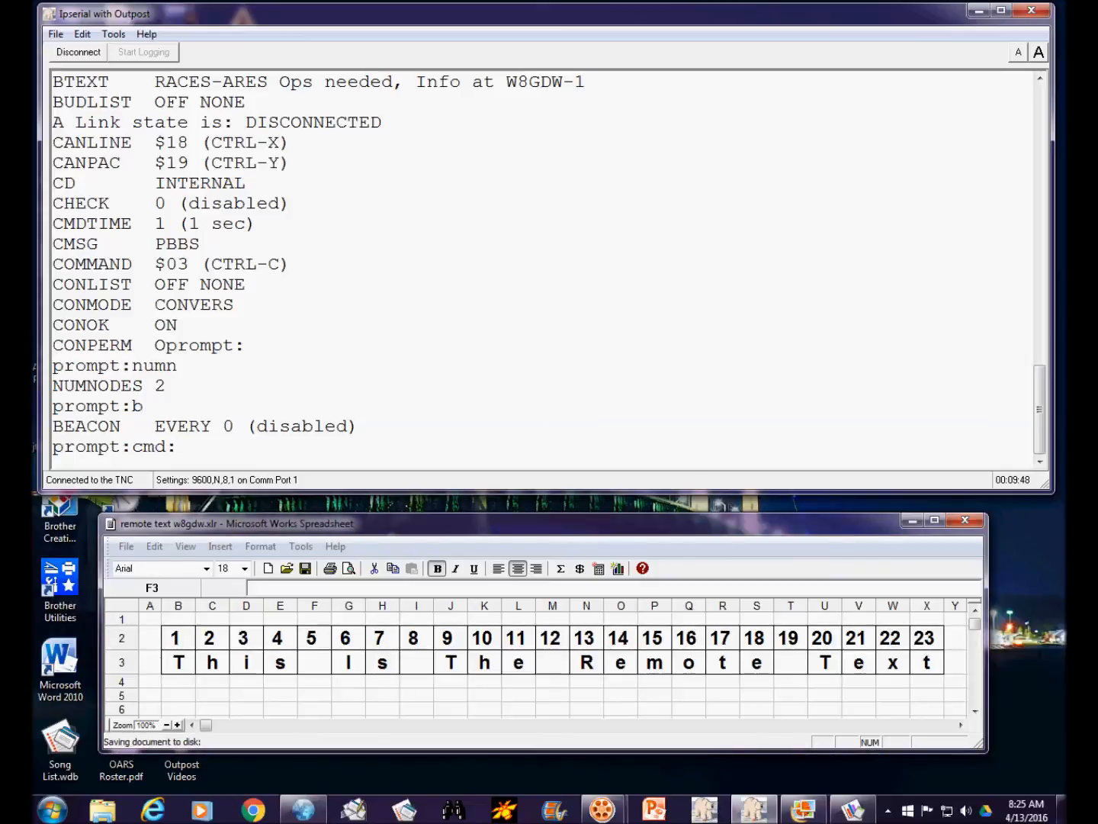
{"action": "type", "text": "d"}
{"action": "key", "text": "Return"}
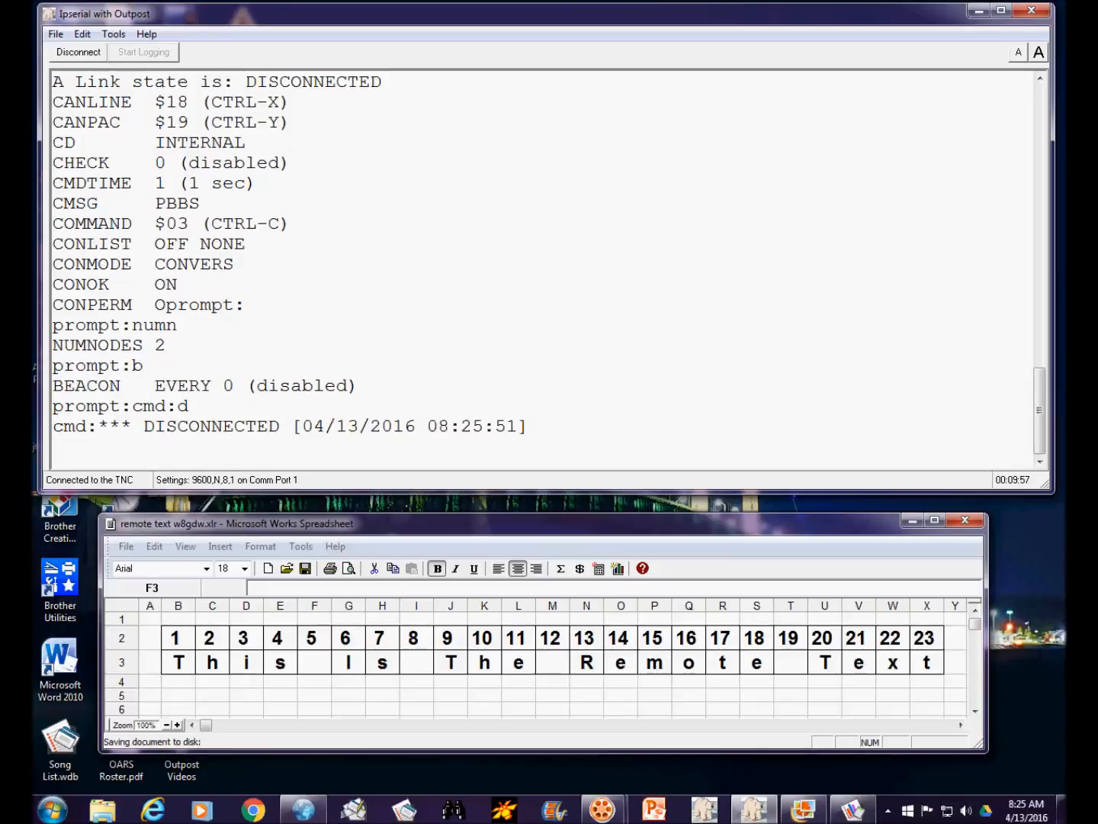
{"action": "key", "text": "Return"}
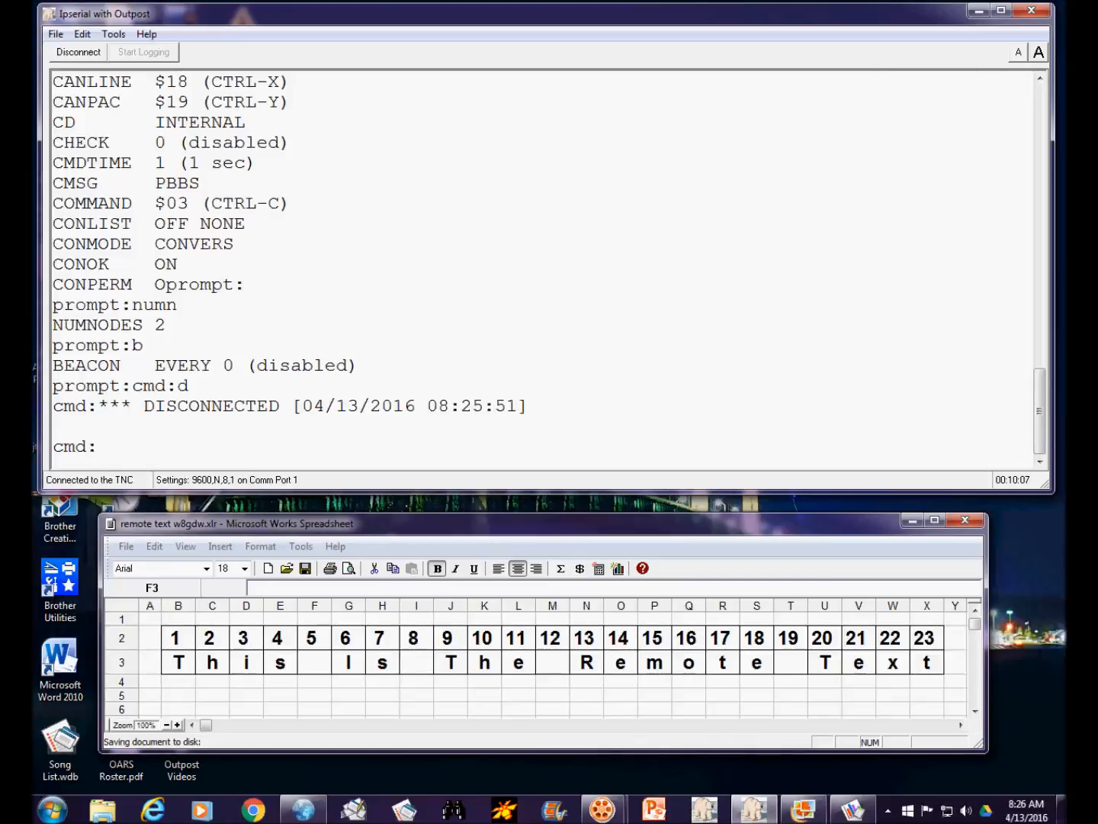
Connect to the packet bulletin board W8GDW-1
{"action": "type", "text": "c w8gdw-1"}
{"action": "key", "text": "Return"}
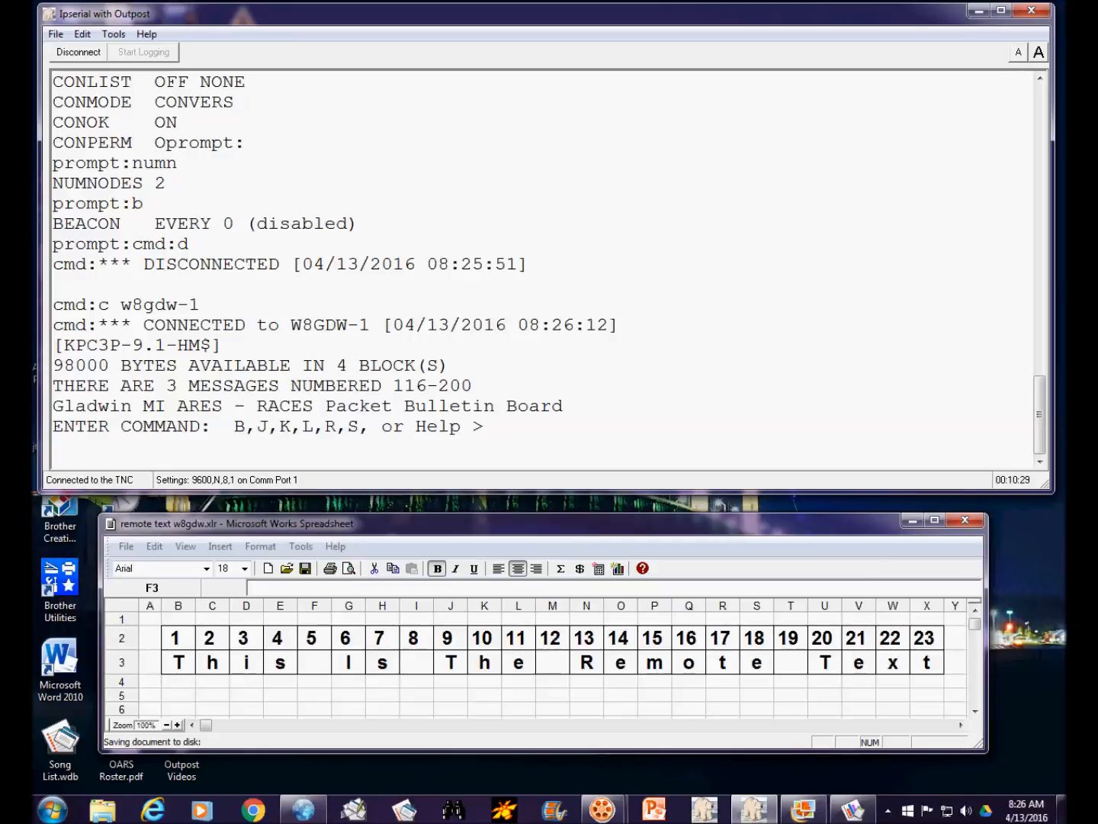
Request sysop access on the bulletin board and enter the authorization code for the second number line of the challenge
{"action": "key", "text": "Return"}
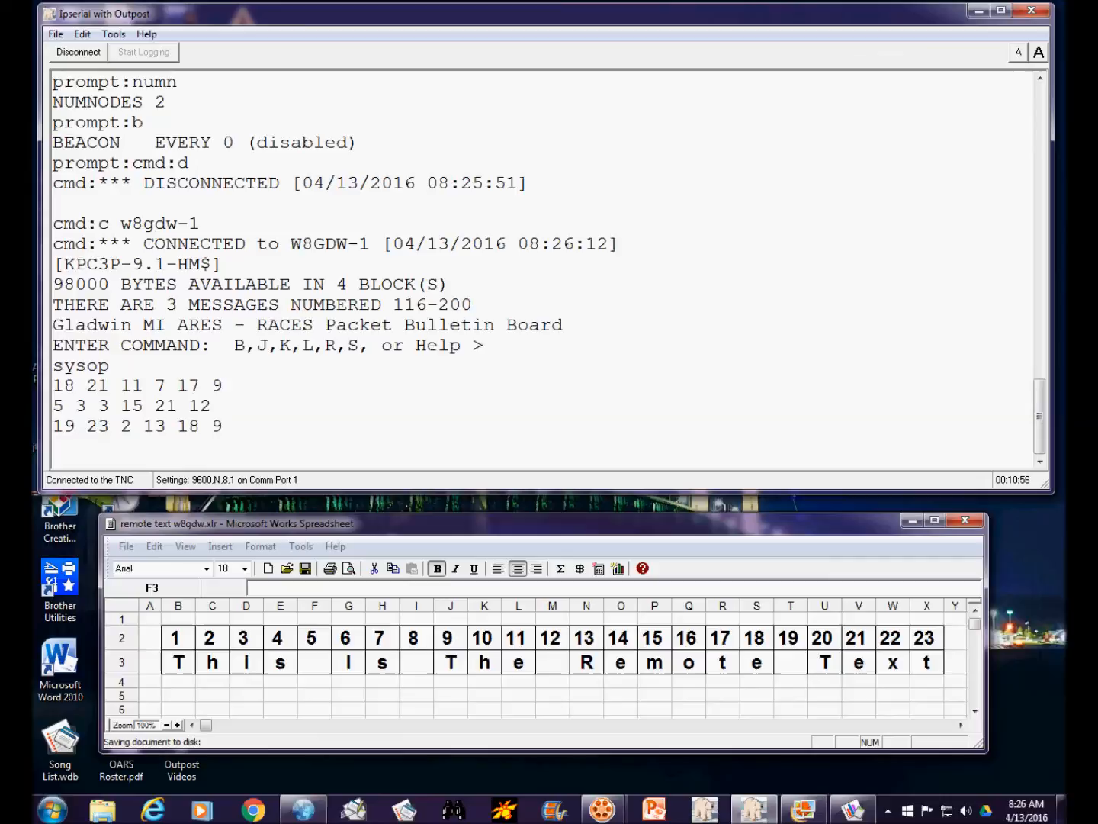
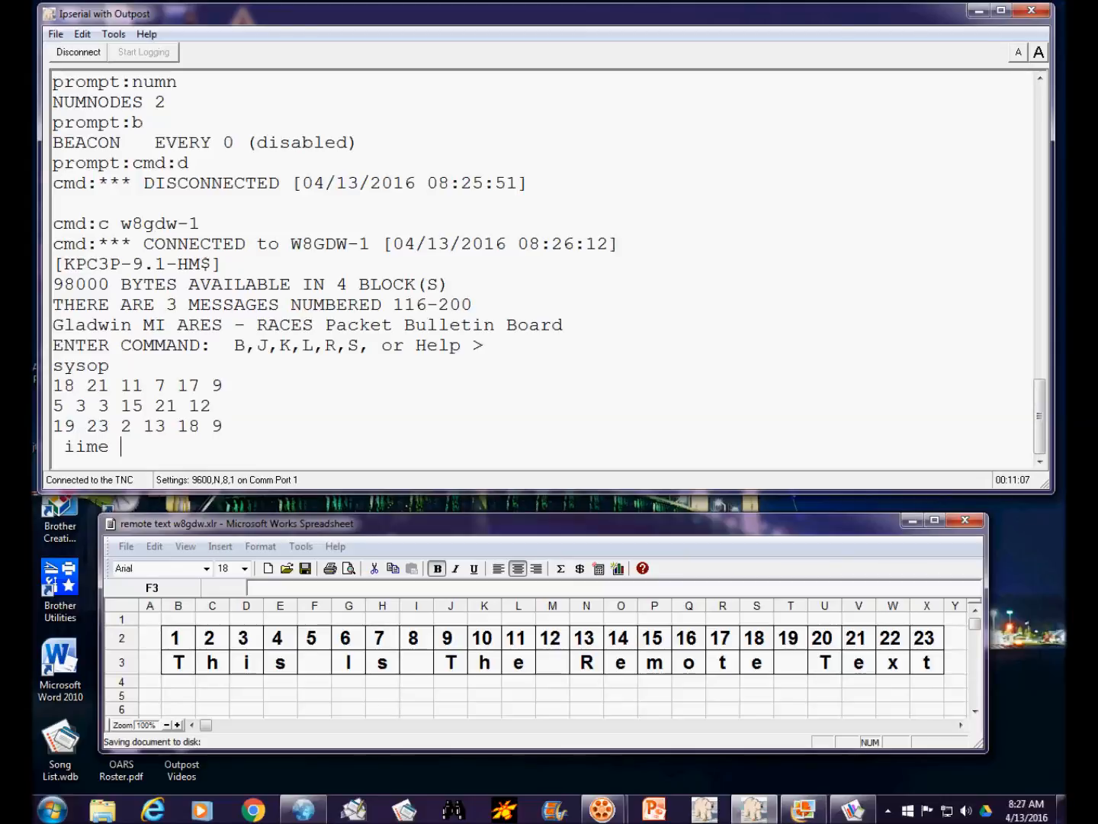
{"action": "key", "text": "Return"}
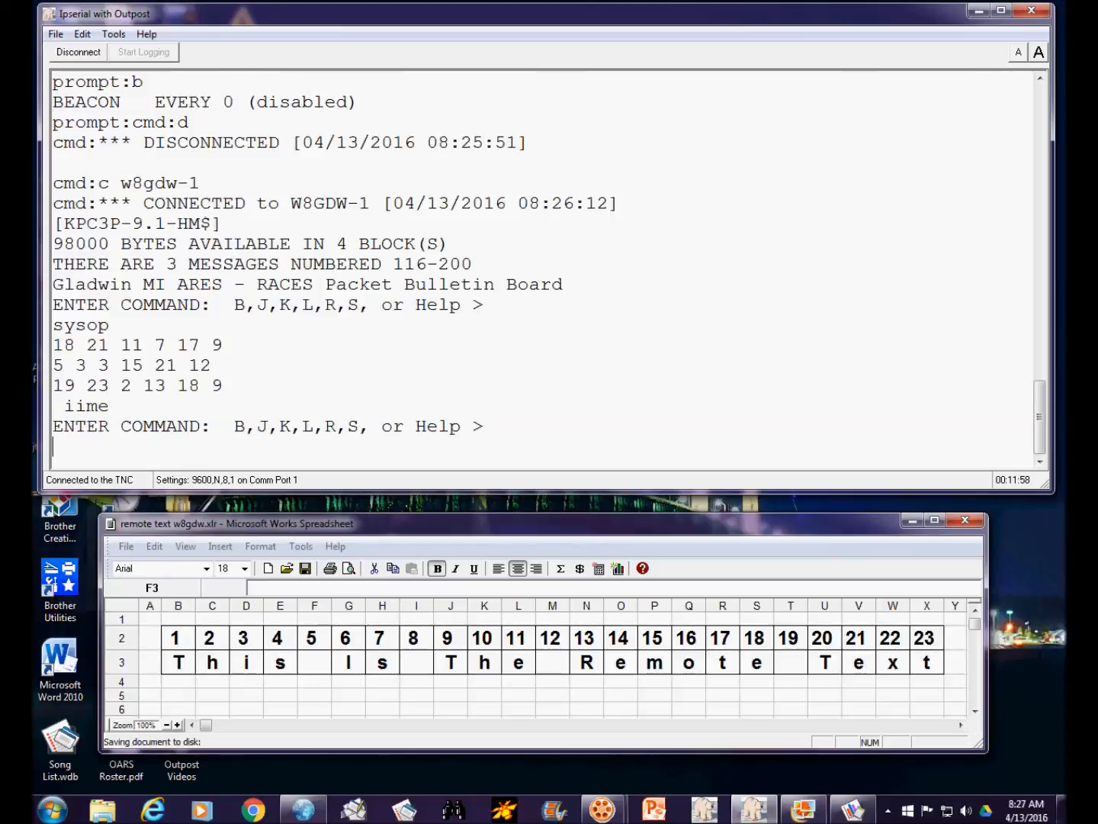
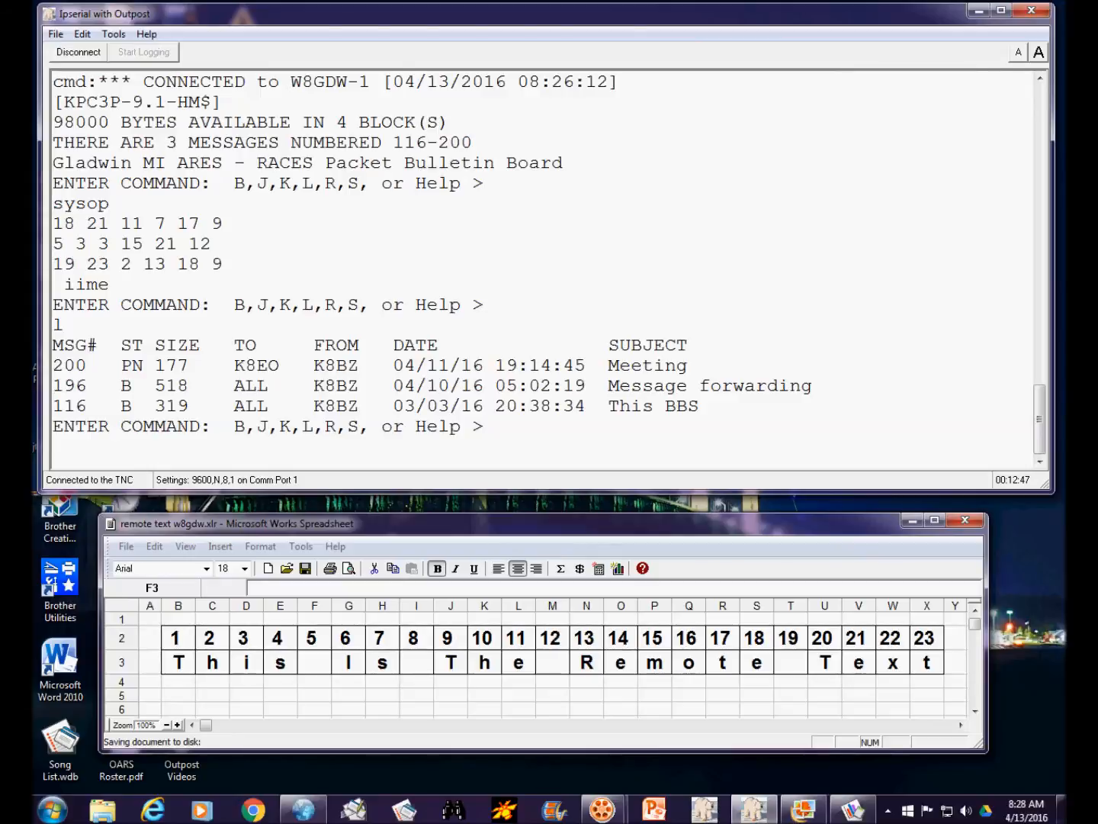
{"action": "key", "text": "Return"}
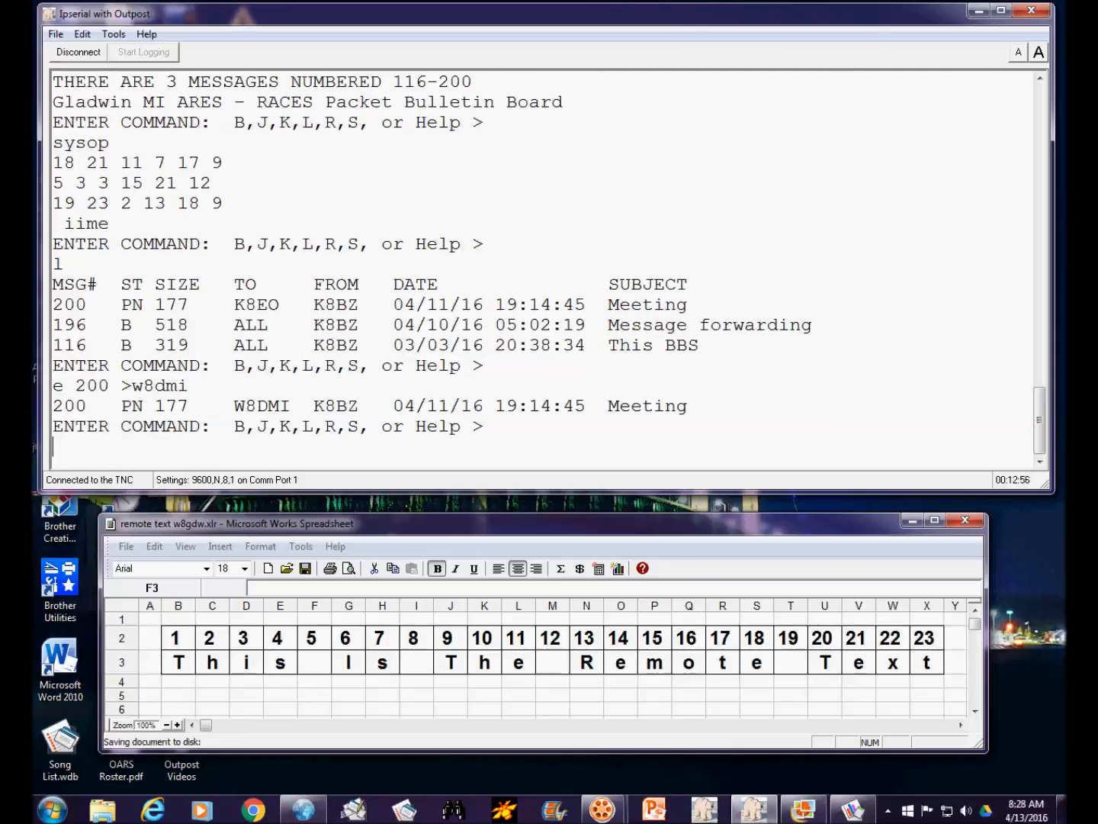
{"action": "key", "text": "Return"}
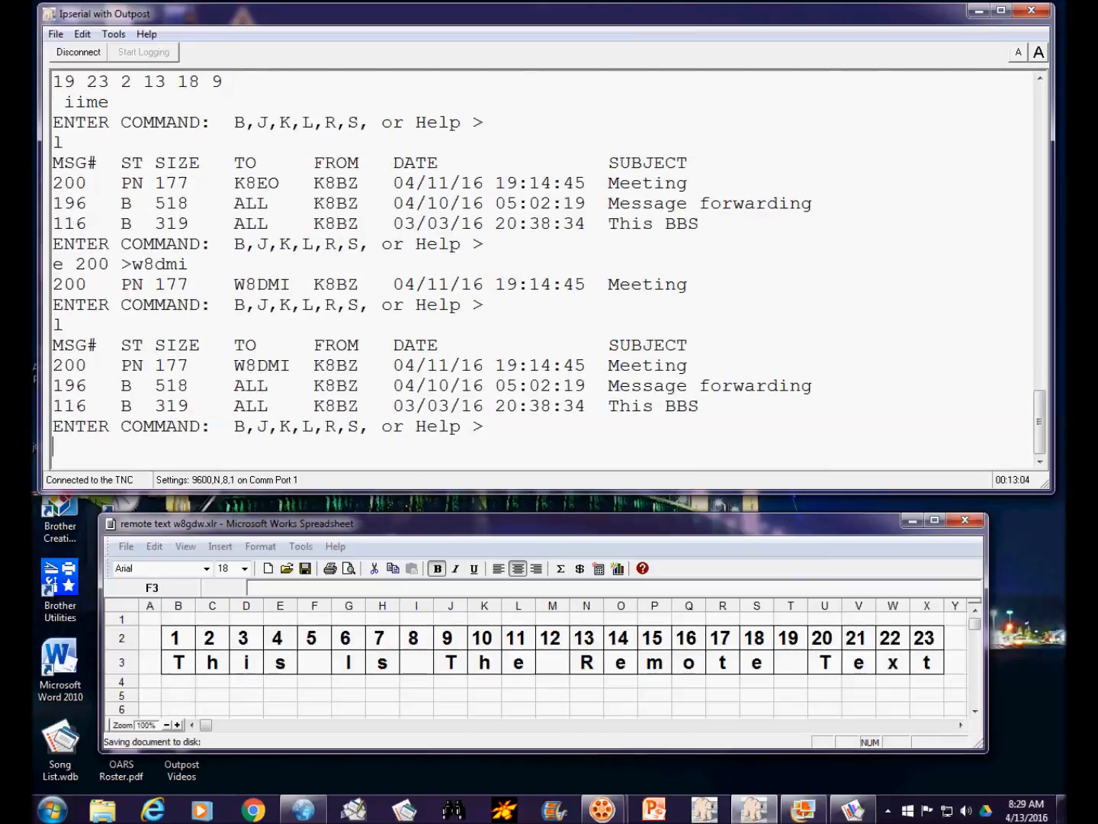
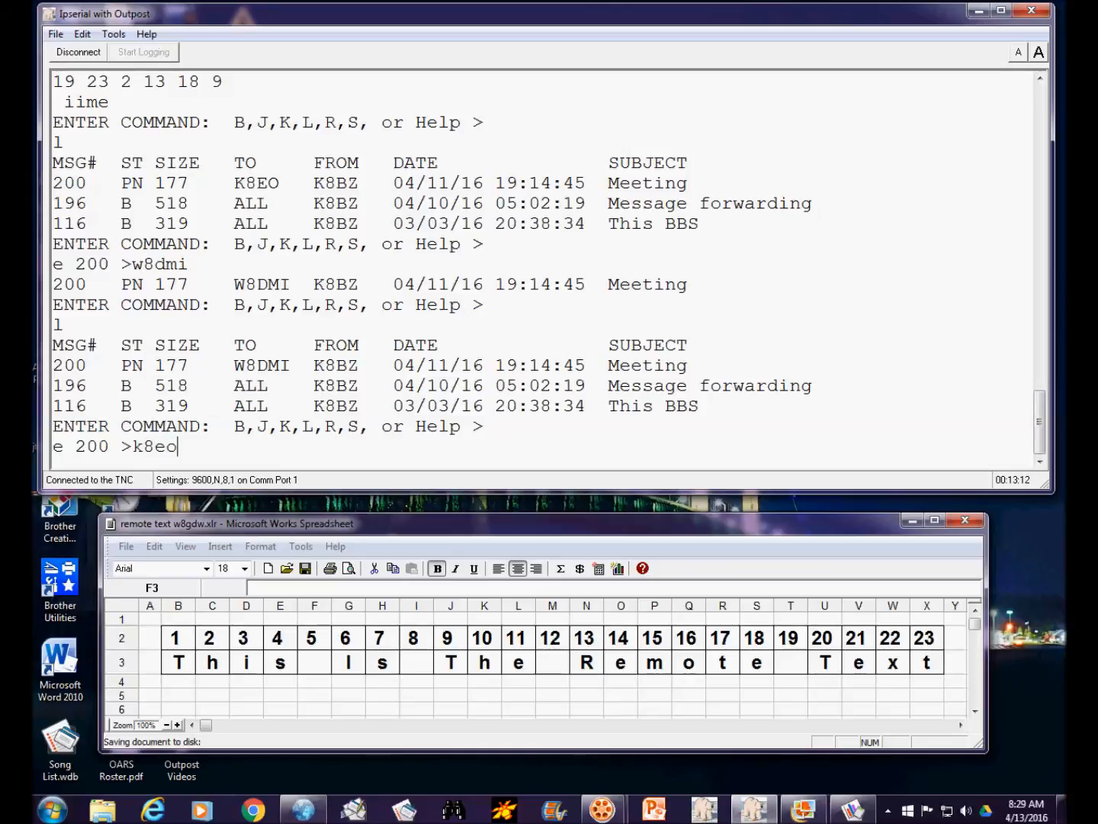
{"action": "key", "text": "Return"}
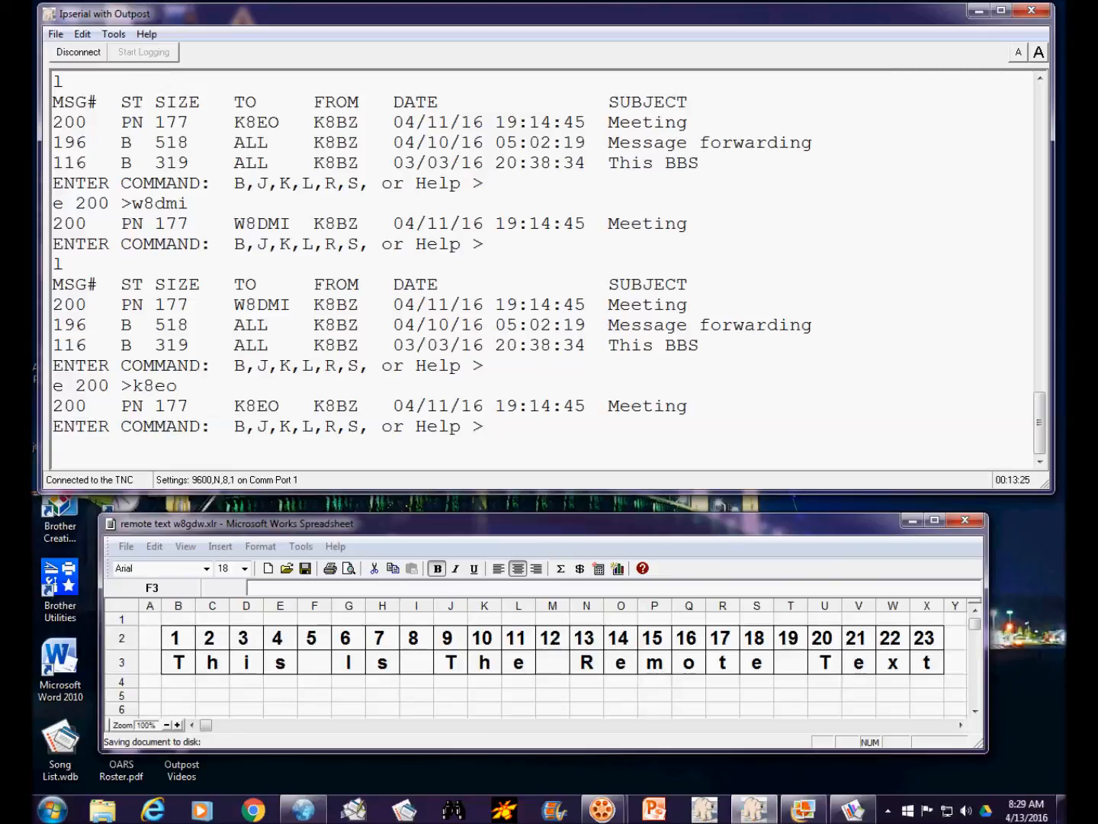
{"action": "left_click", "coordinate": [804, 809]}
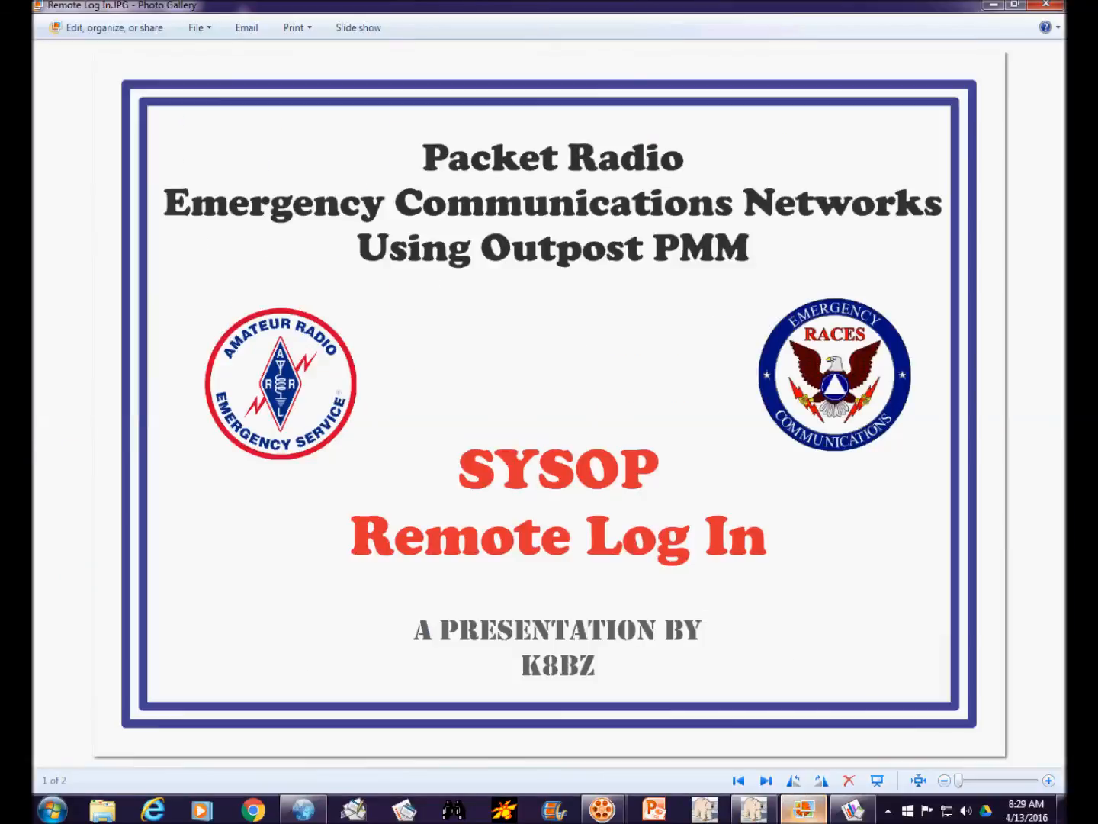